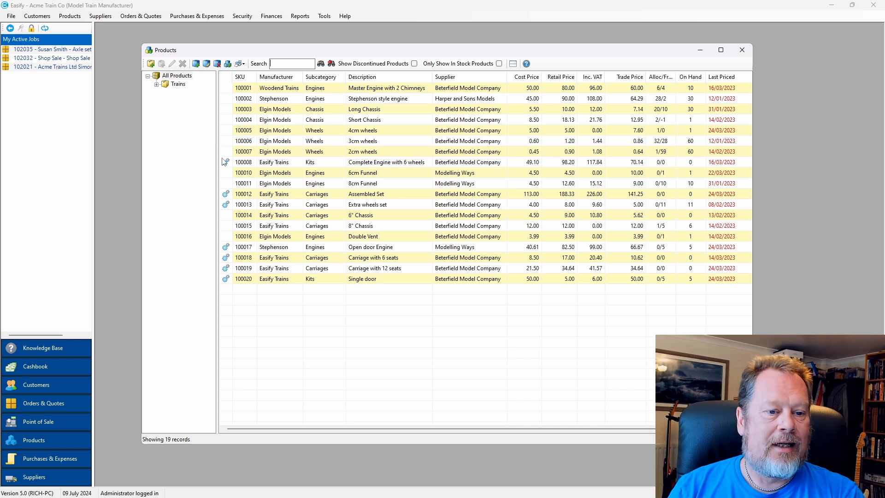
Review the pricing, stock levels and assembly details of product 100001, Master Engine with 2 Chimneys, and close it without changes
double_click(255, 121)
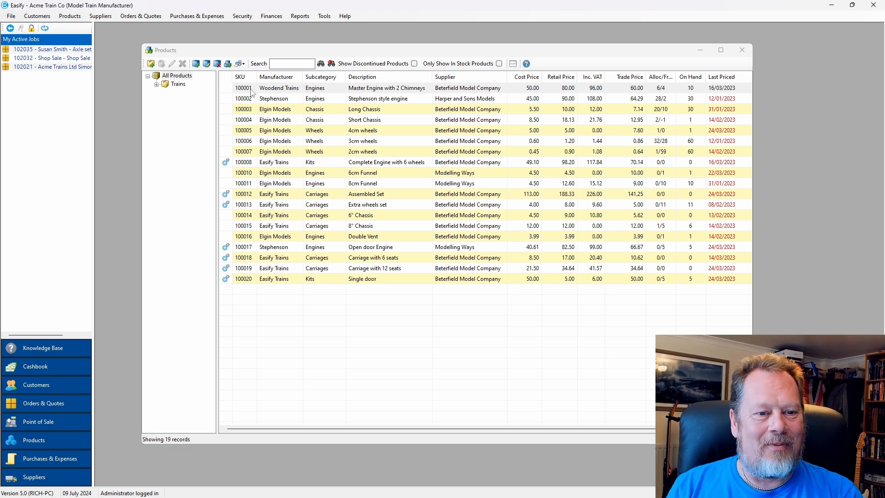
double_click(251, 89)
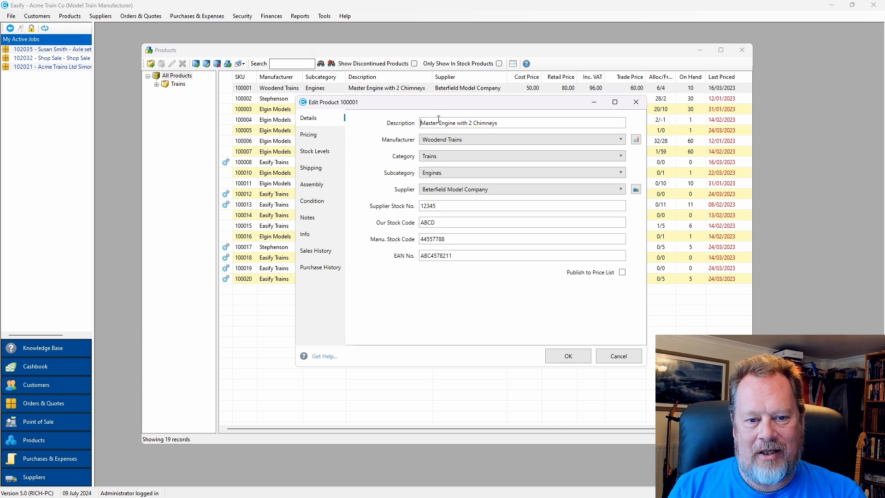
left_click(320, 135)
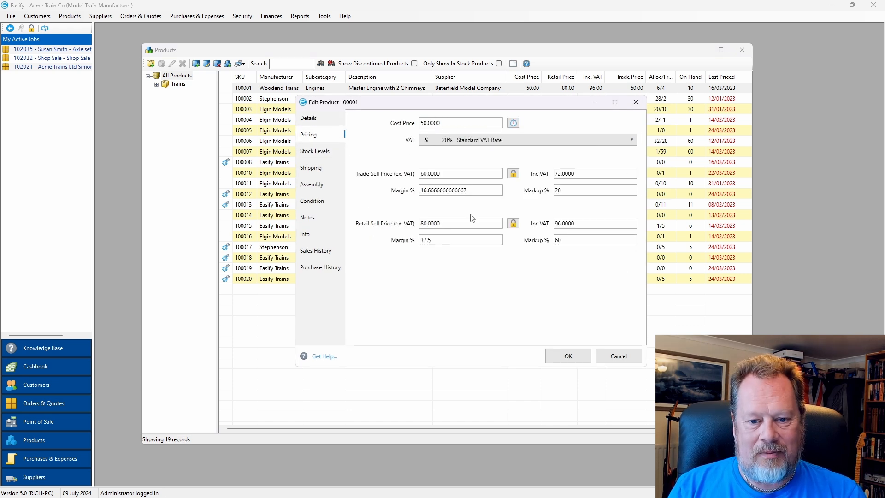
left_click(321, 153)
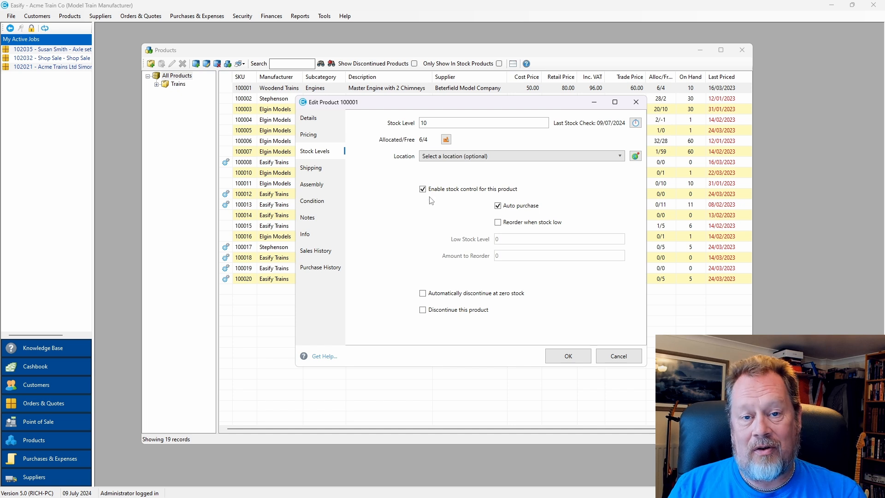
left_click(317, 184)
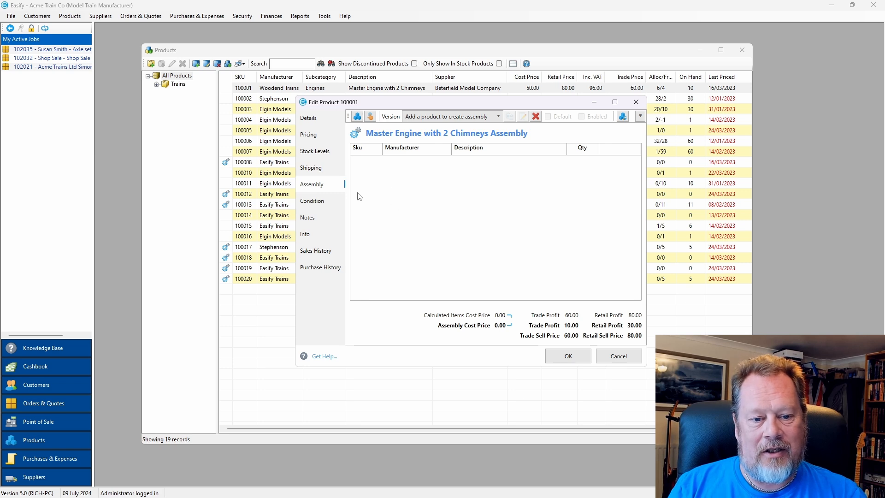
left_click(627, 359)
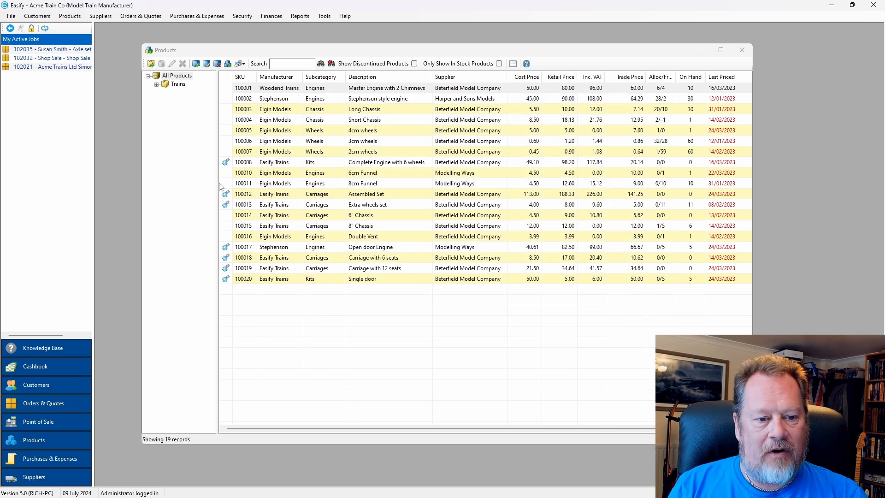
Open product 100008, Complete Engine with 6 wheels, and examine the components of its assembly beside the product list
double_click(249, 166)
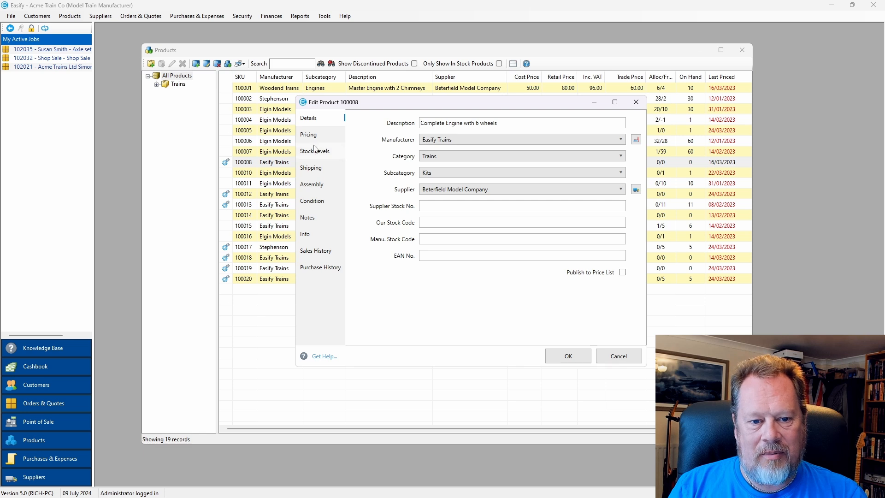
left_click(313, 186)
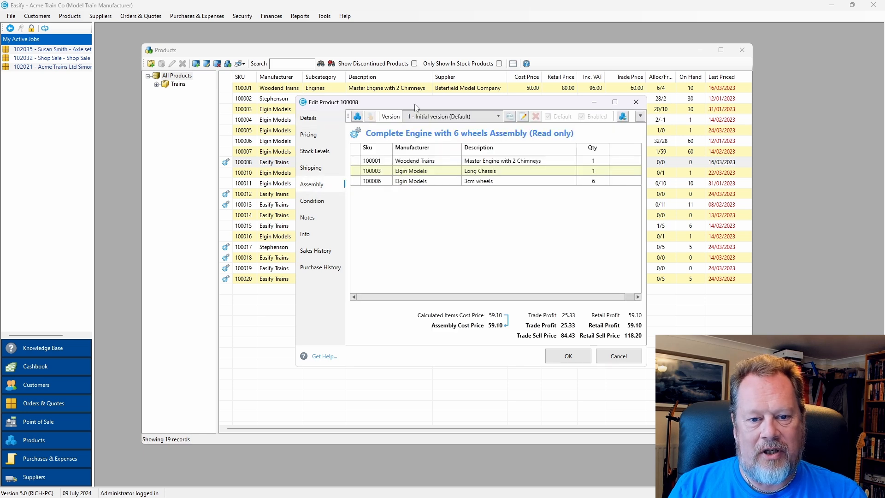
left_click_drag(414, 103, 388, 100)
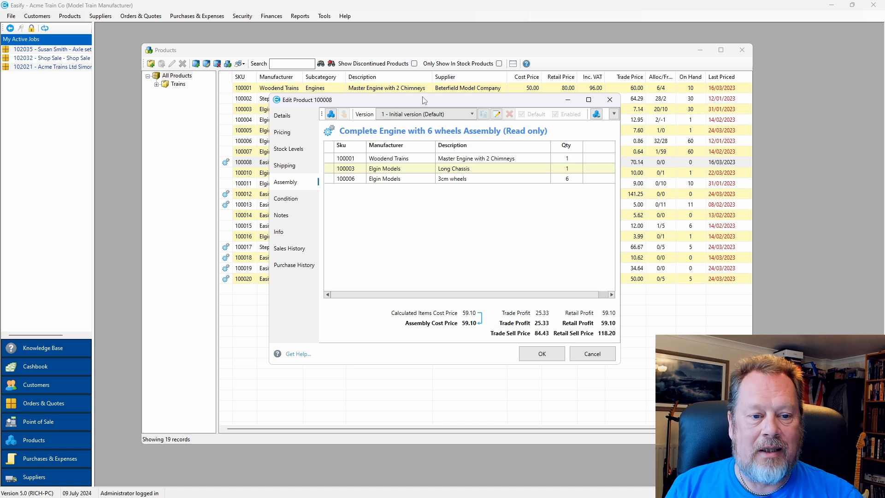
left_click_drag(432, 102, 512, 120)
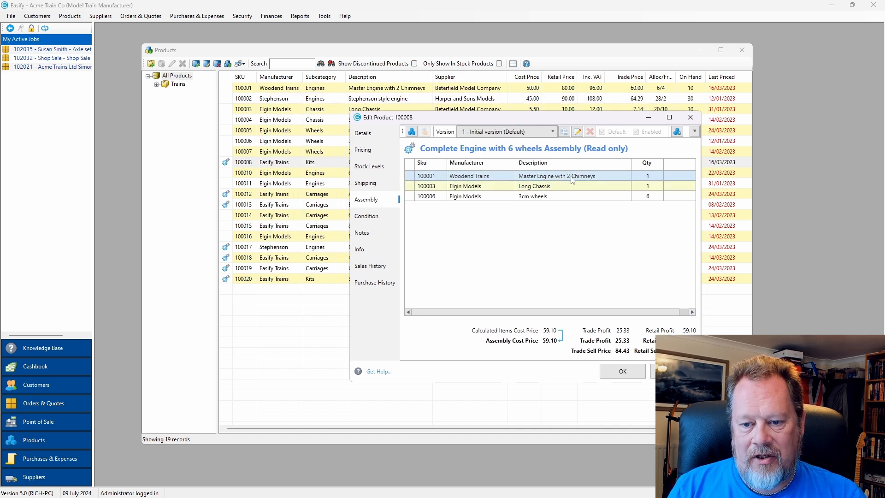
left_click_drag(461, 123, 592, 131)
Compare assembly components 100001 and 100003 with their entries in the product list, and close product 100008 without changes
left_click(281, 91)
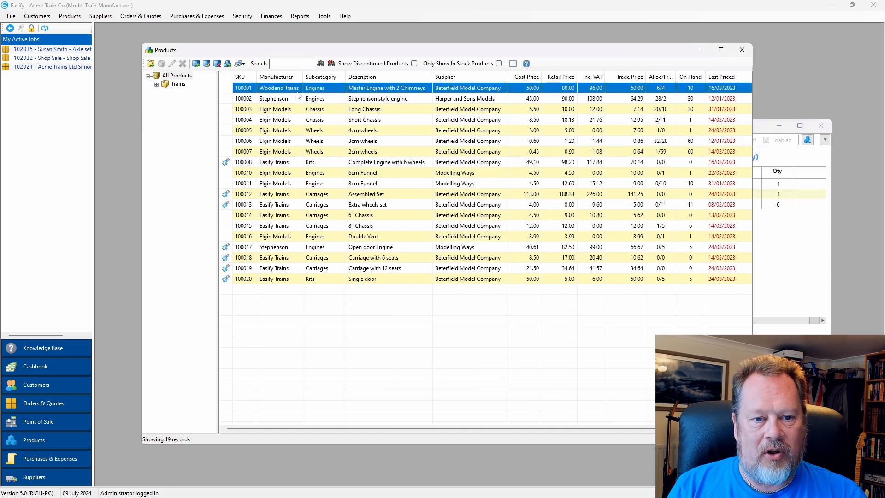
left_click(765, 138)
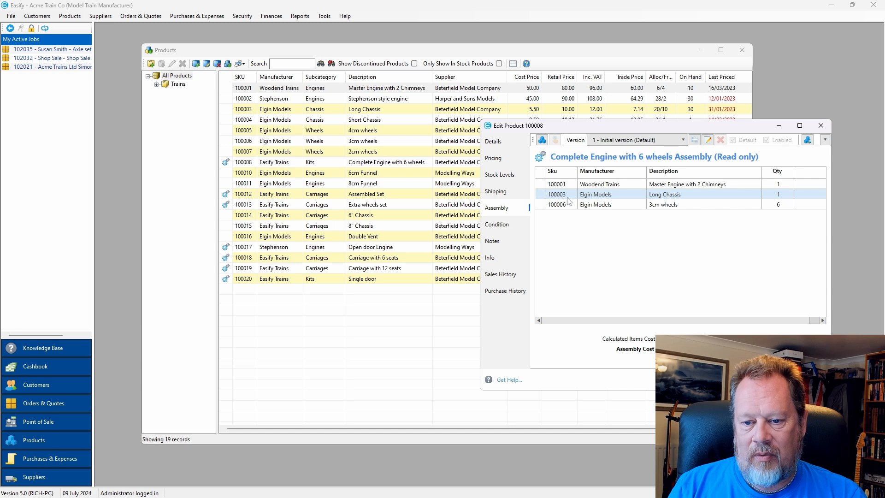
left_click(292, 111)
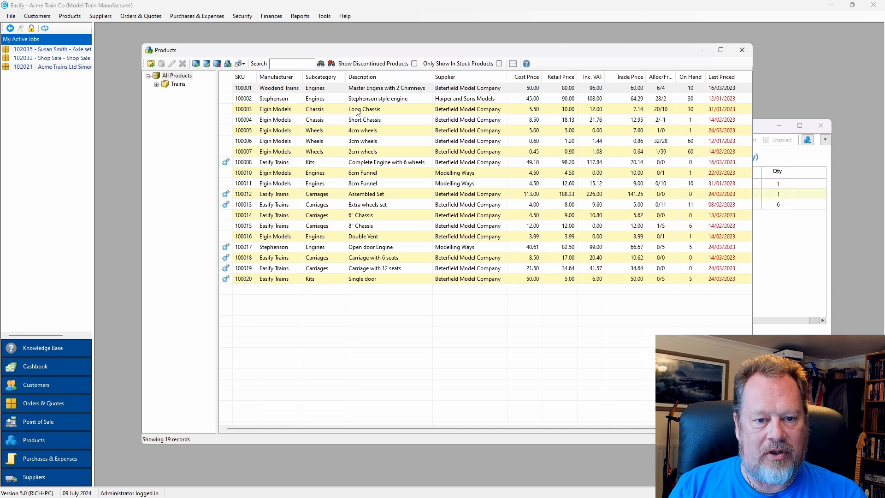
left_click(758, 132)
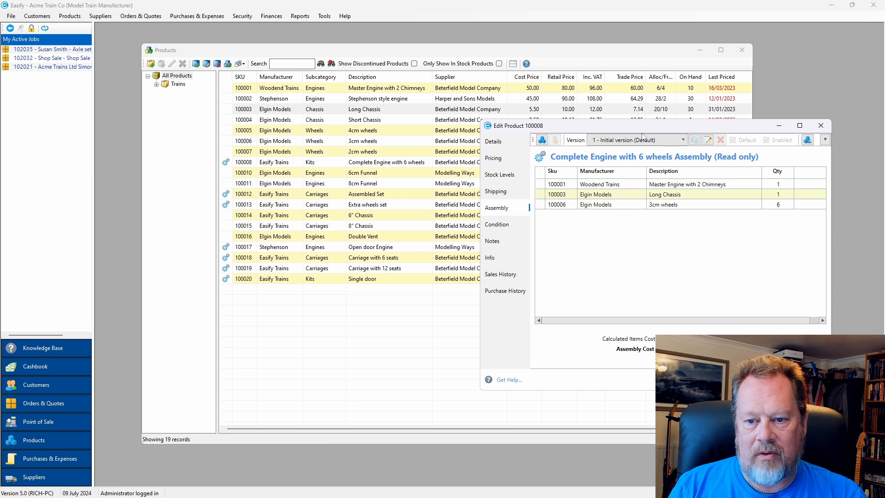
left_click_drag(637, 126, 396, 93)
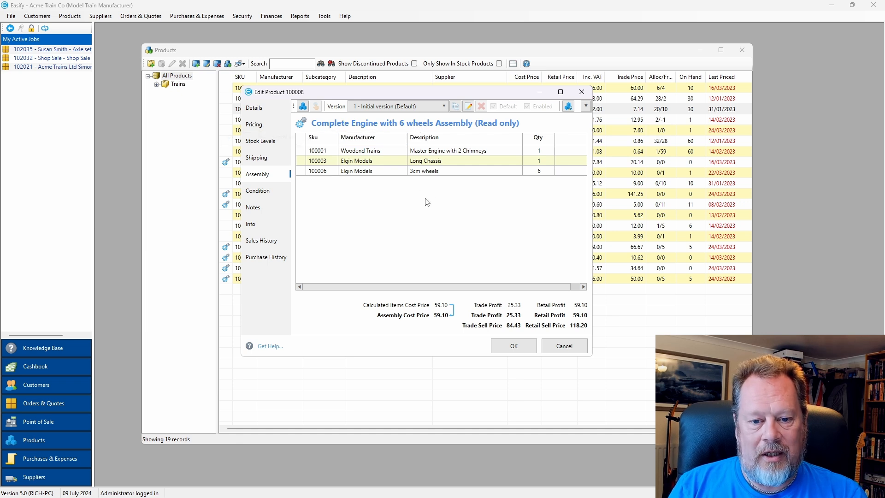
left_click(539, 164)
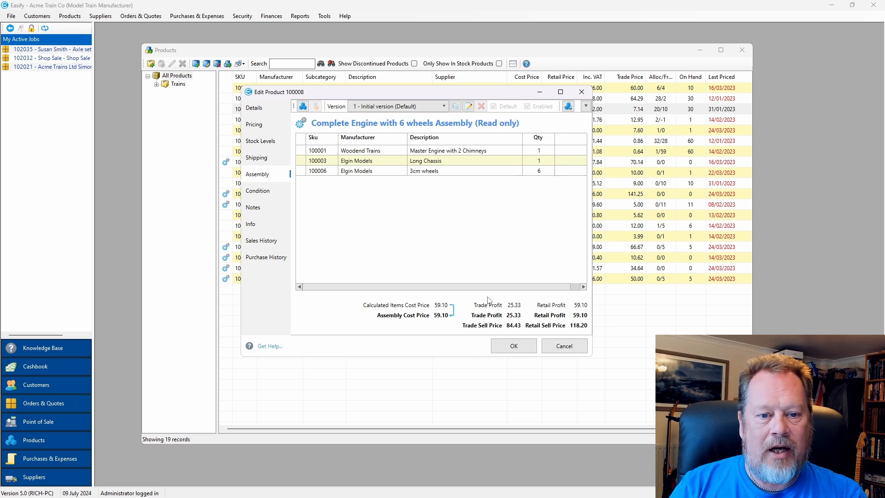
left_click(556, 347)
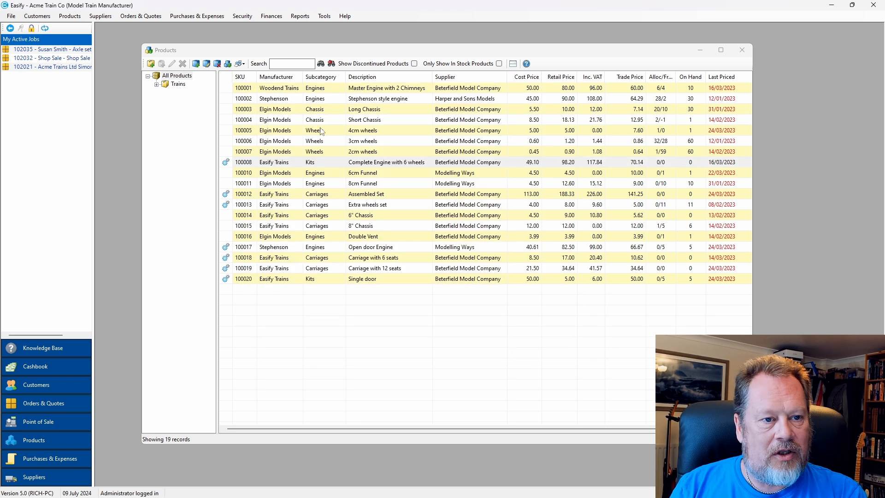
Start a new order with the comment "Test Order"
left_click(134, 17)
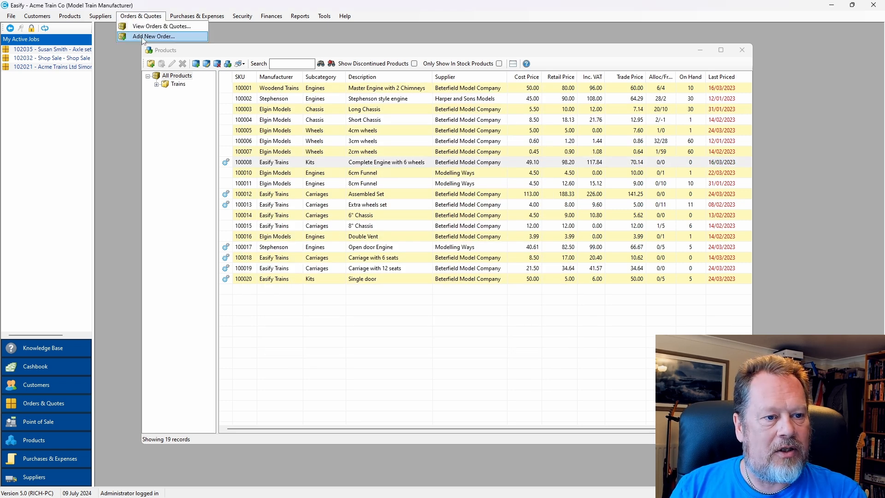
left_click(143, 37)
left_click(331, 141)
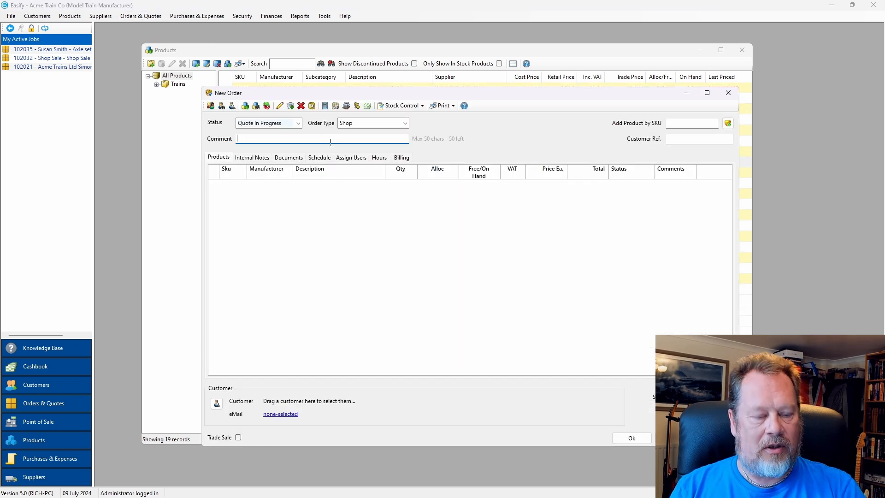
type("Test ")
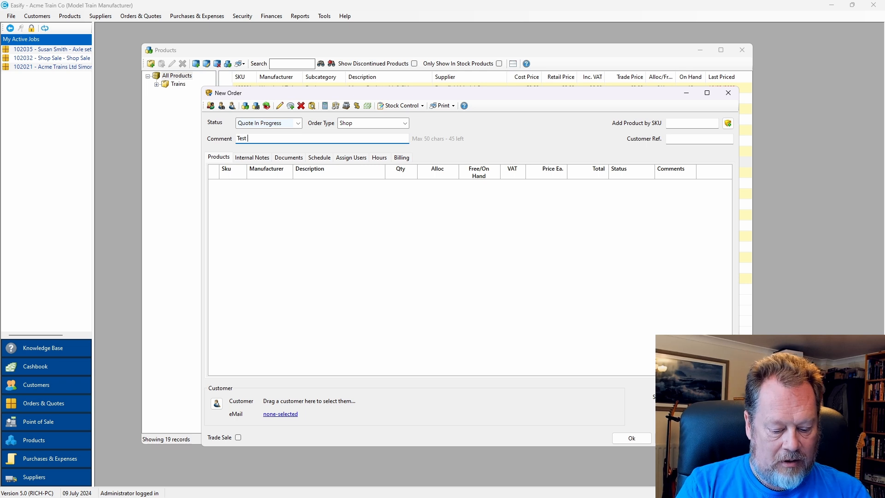
type("Order")
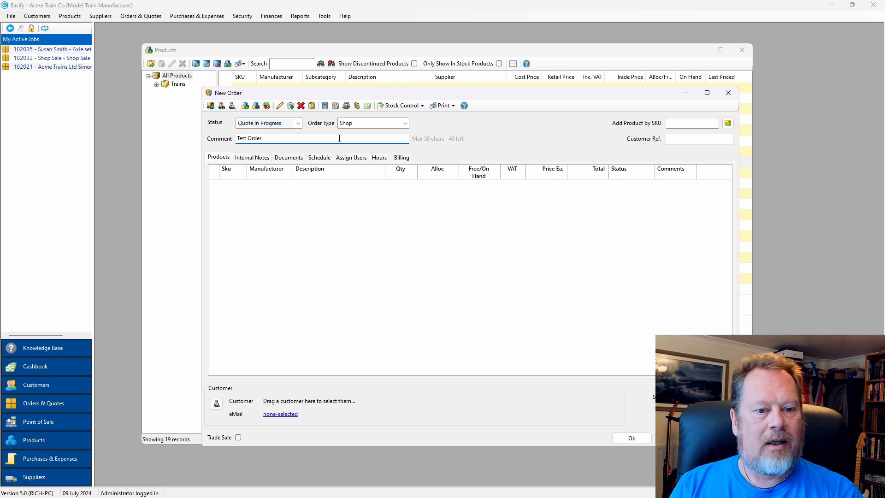
Assign an existing customer to the new order
left_click(233, 105)
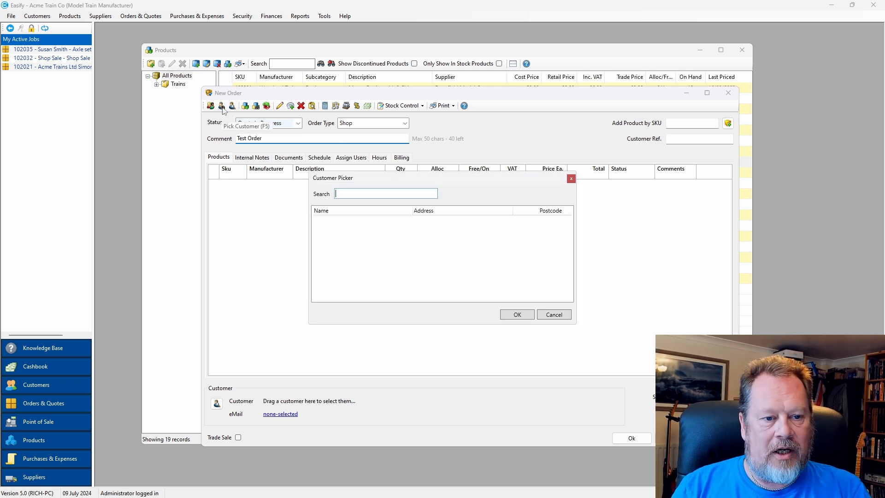
left_click(346, 230)
double_click(347, 230)
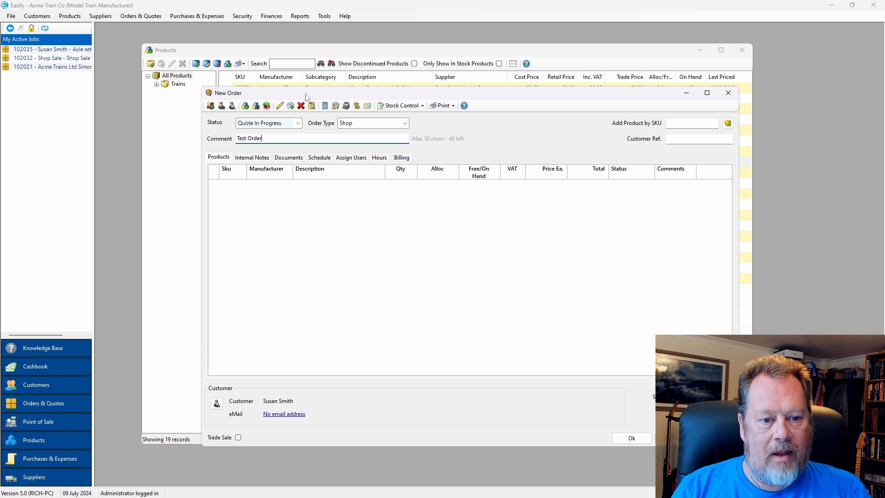
Find product SKU 100008, Complete Engine with 6 wheels, and add it to the order
left_click_drag(277, 93, 373, 111)
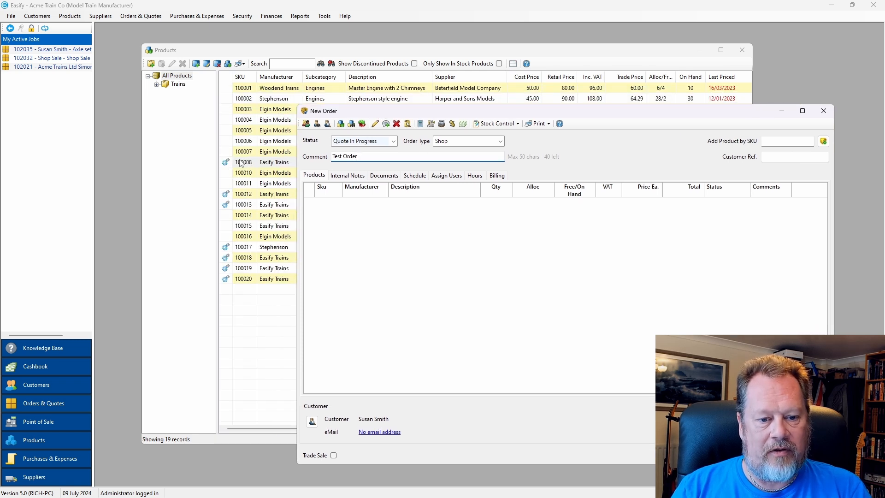
left_click_drag(562, 112, 468, 87)
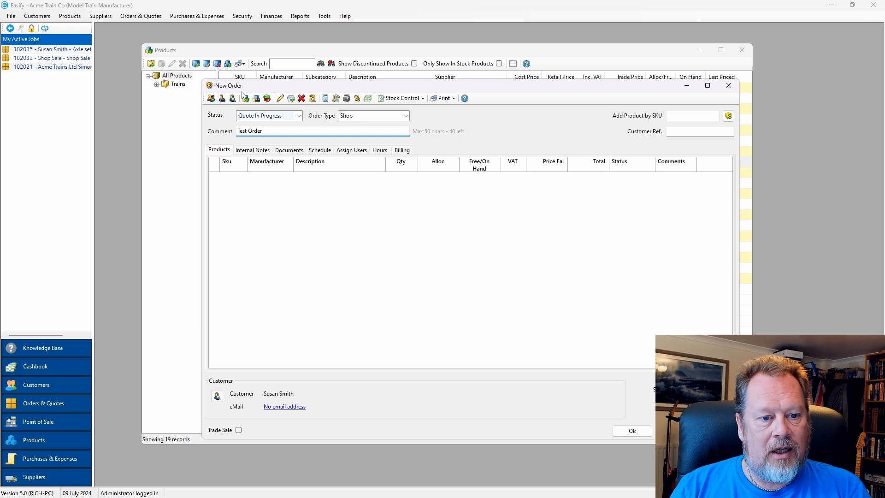
left_click(257, 99)
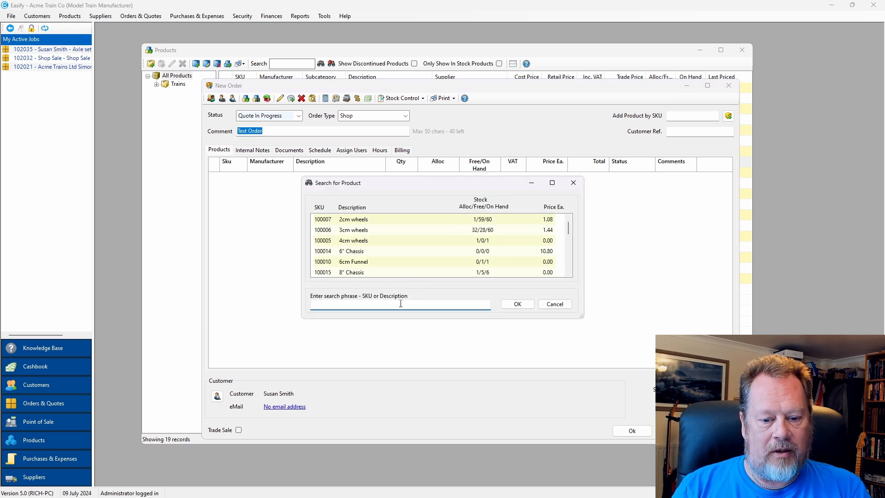
type("1000")
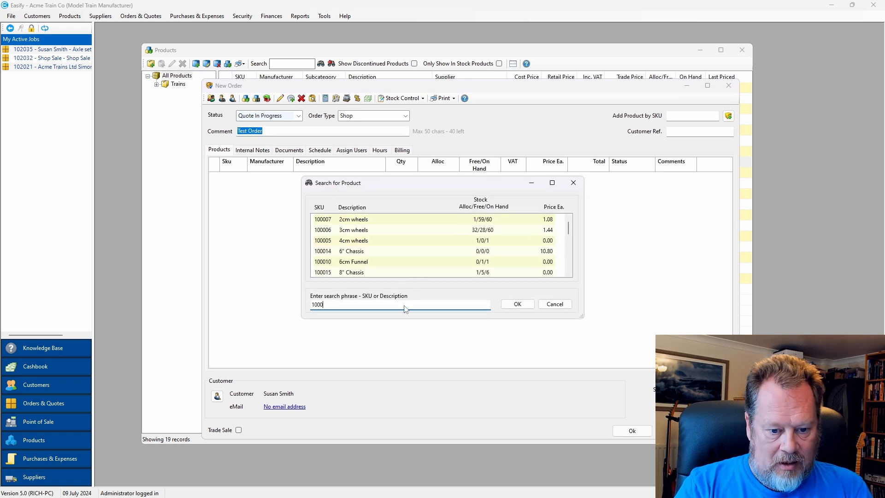
type("08")
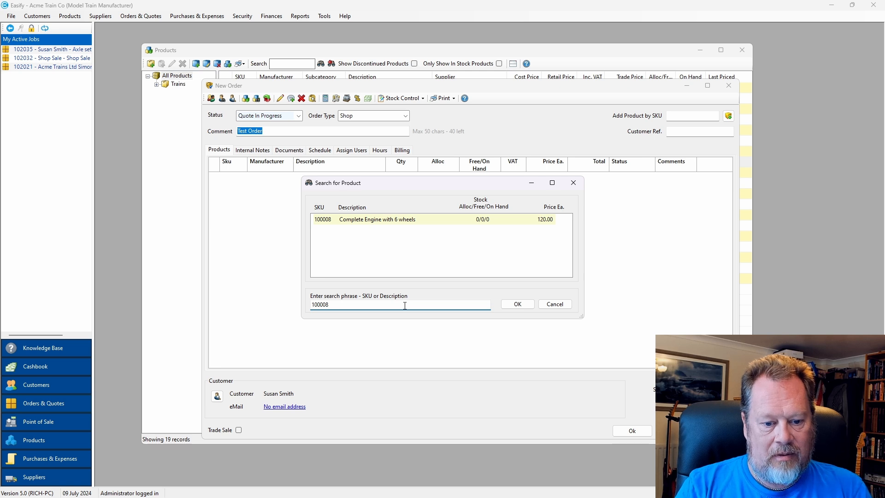
left_click(436, 221)
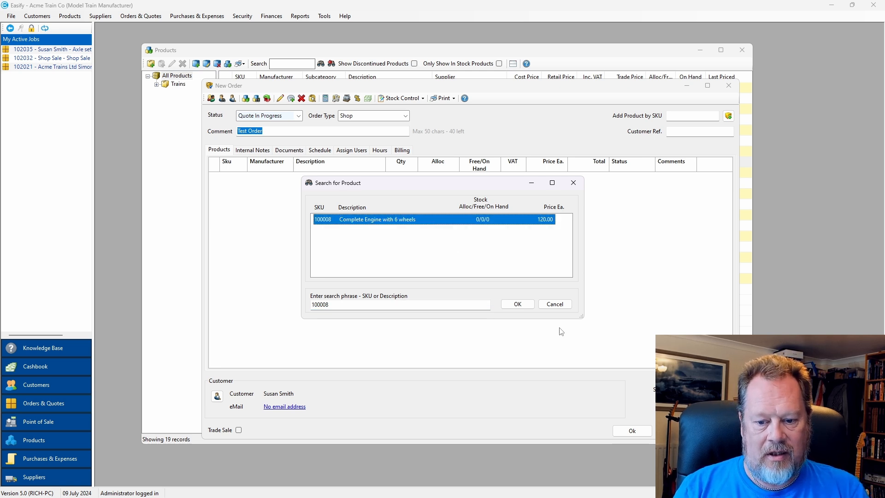
left_click(518, 304)
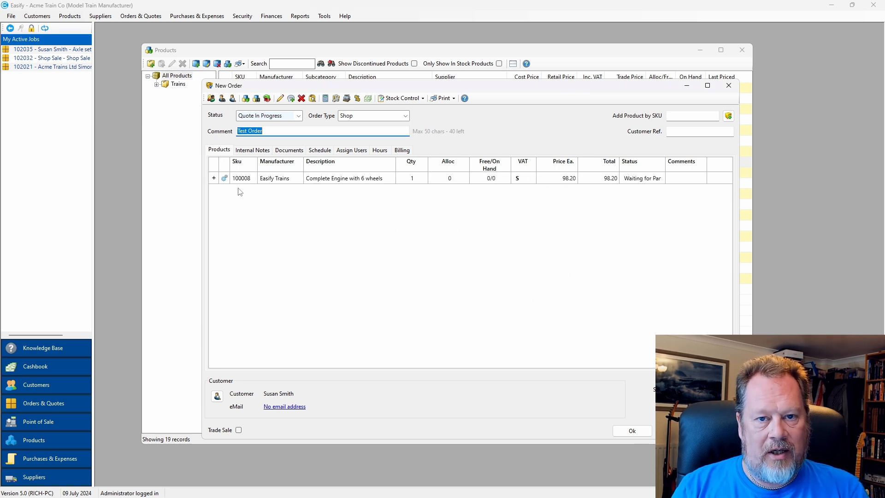
Widen the order's Status column and expand product 100008 and its component 100001 to examine their stock control stages
left_click(262, 181)
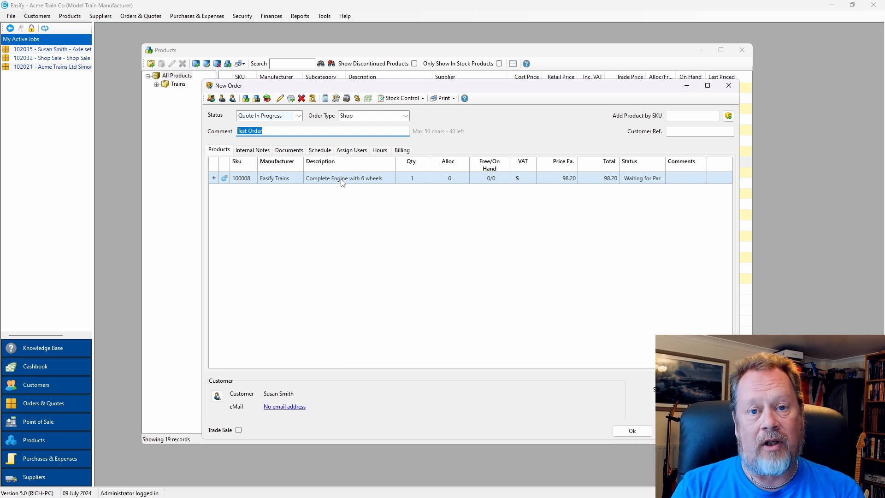
mouse_move(666, 166)
left_mouse_down()
mouse_move(696, 166)
mouse_move(682, 166)
left_mouse_up()
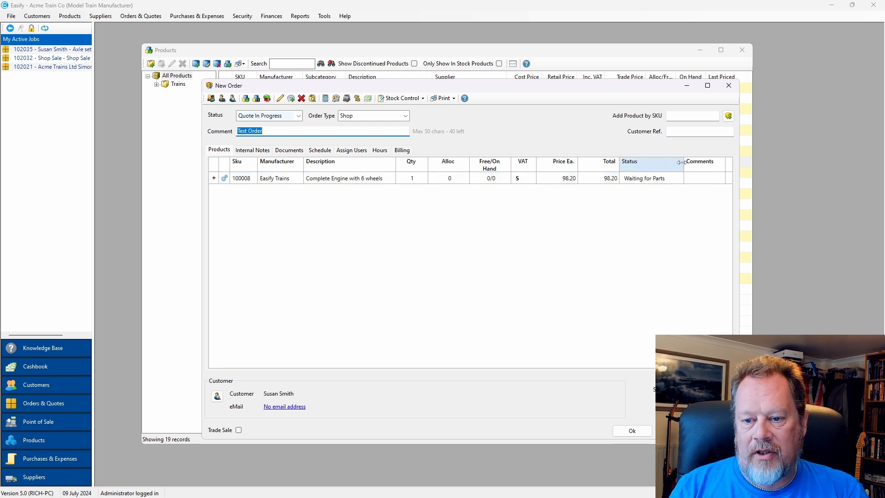
left_click(639, 181)
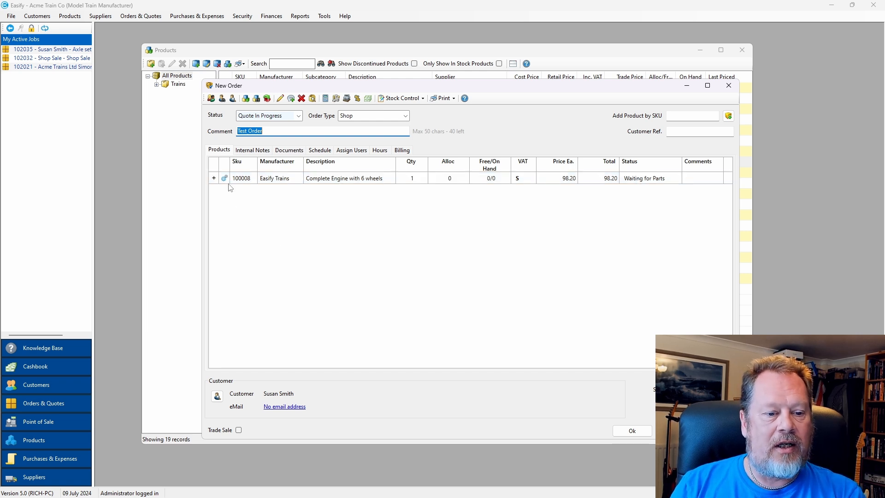
left_click(214, 178)
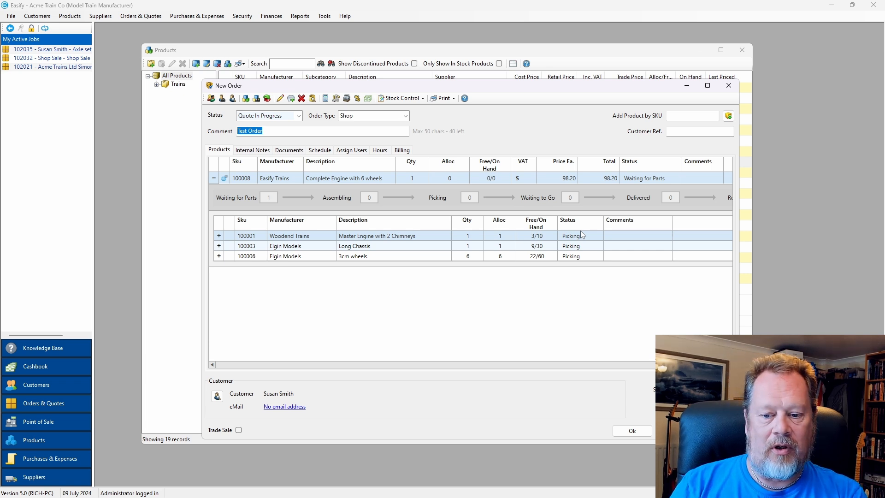
left_click(219, 236)
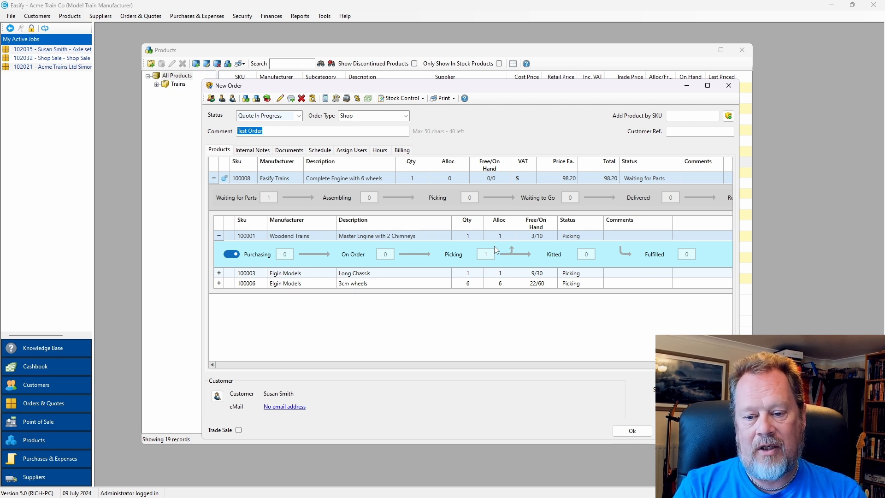
Set the order status to In Progress and move component 100001, Master Engine with 2 Chimneys, from Picking to Kitted
left_click(297, 116)
left_click(267, 188)
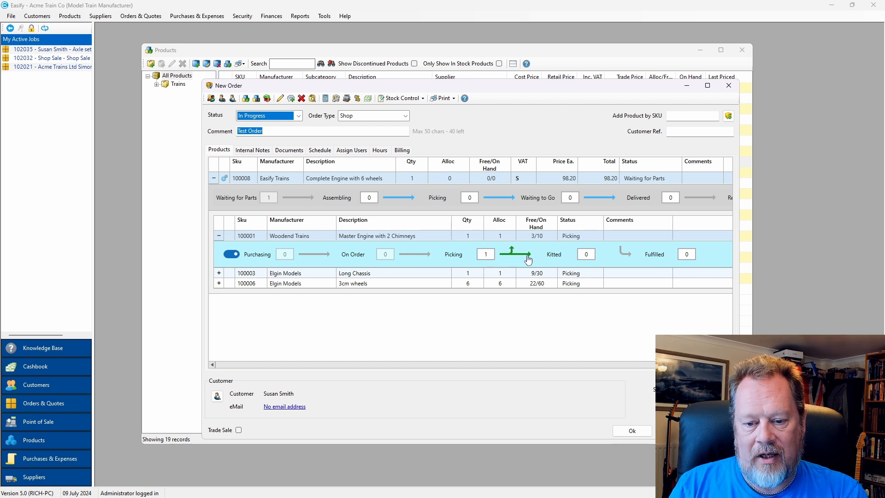
left_click(529, 259)
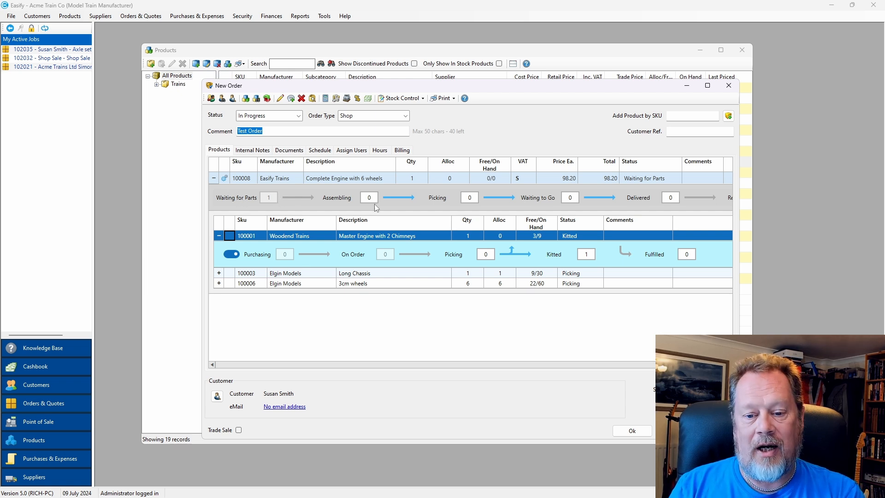
Expand components 100003 Long Chassis and 100006 3cm wheels, and move their full quantities from Picking to Kitted
left_click(219, 282)
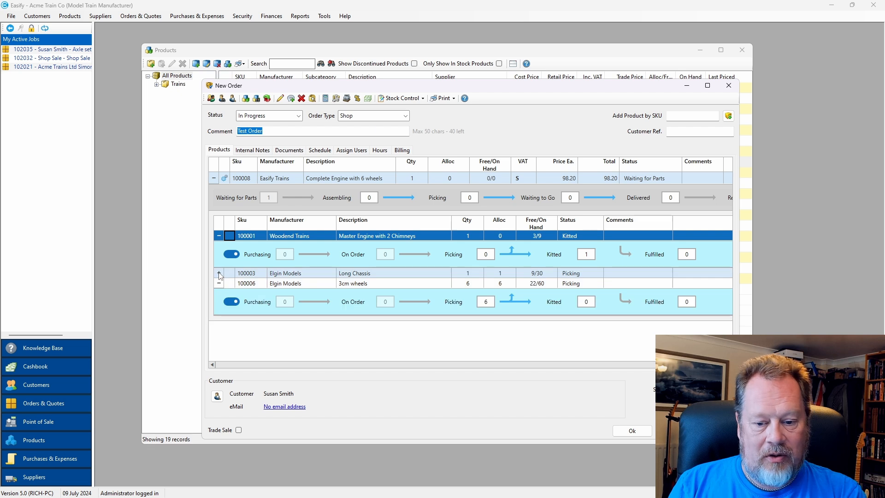
left_click(219, 273)
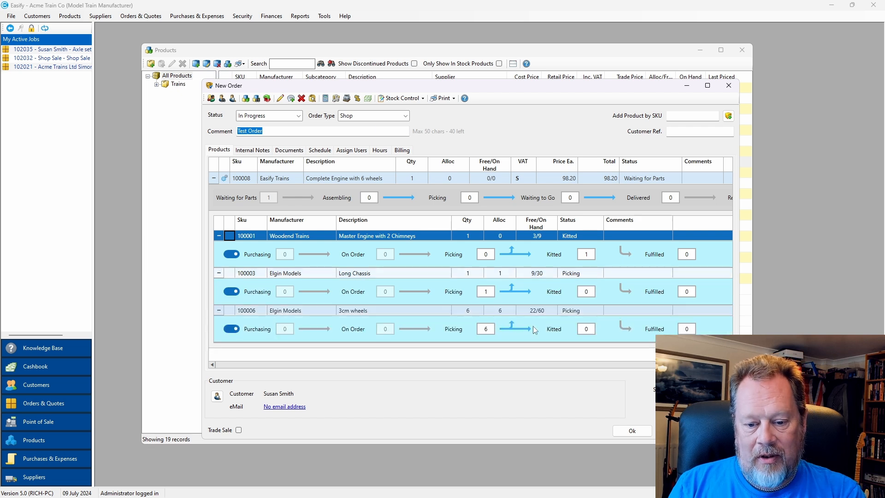
left_click(528, 294)
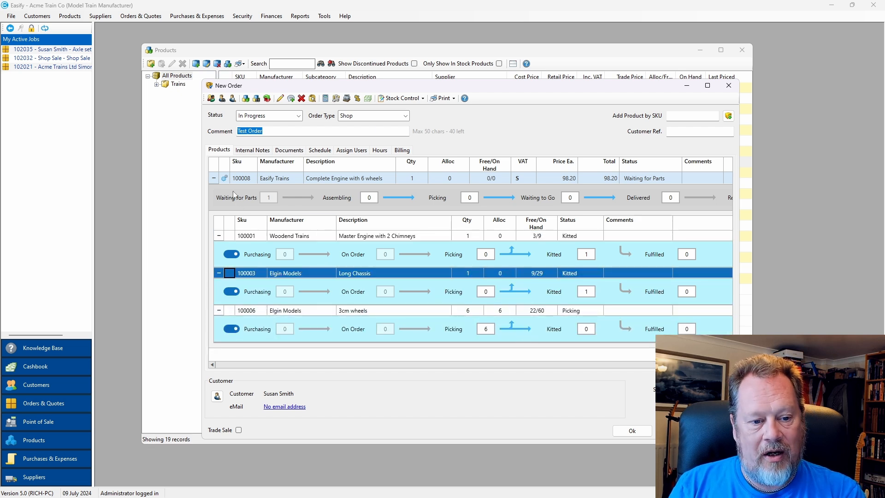
left_click(530, 332)
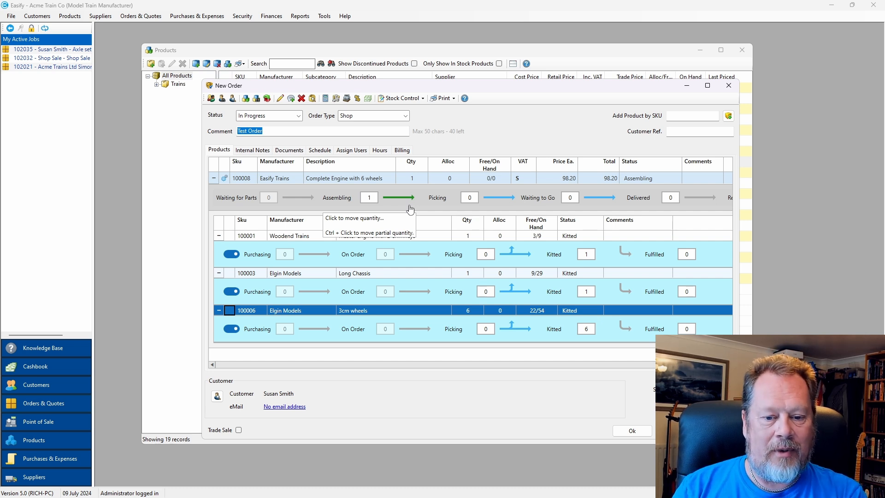
Move product 100008, Complete Engine with 6 wheels, from Assembling to Picking and collapse its three component rows
left_click_drag(438, 88, 433, 81)
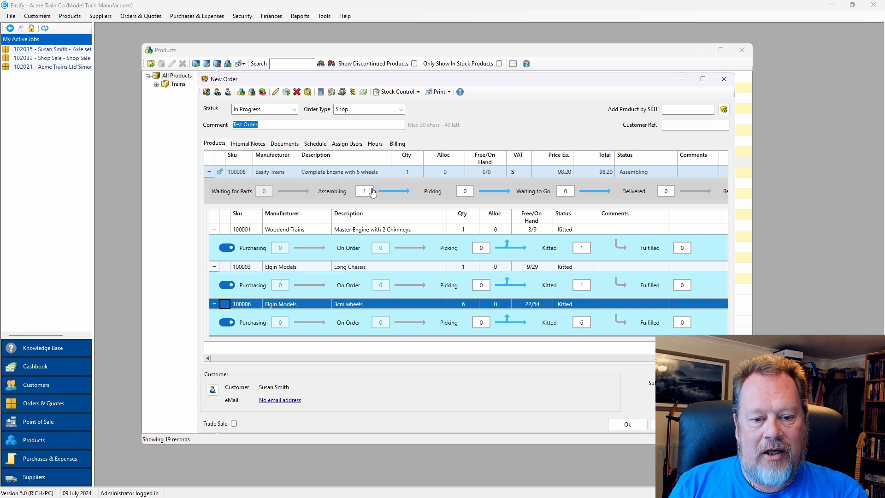
left_click(407, 194)
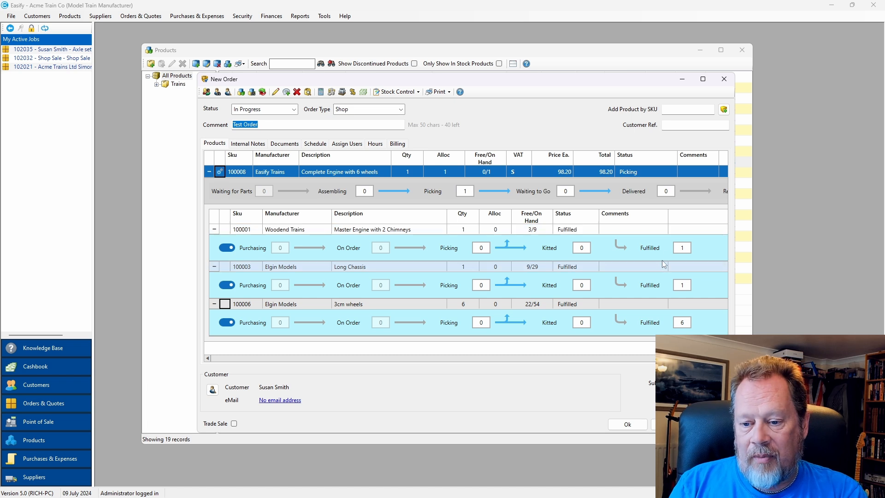
left_click(226, 304)
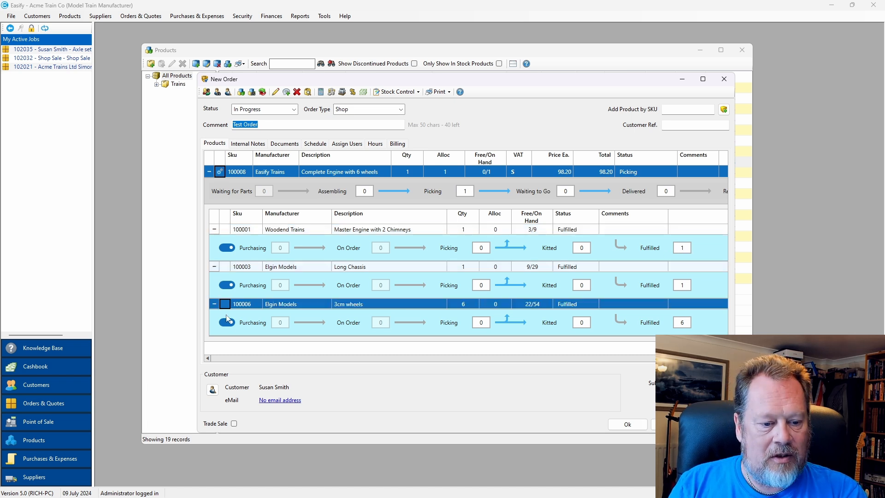
left_click(215, 303)
left_click(215, 267)
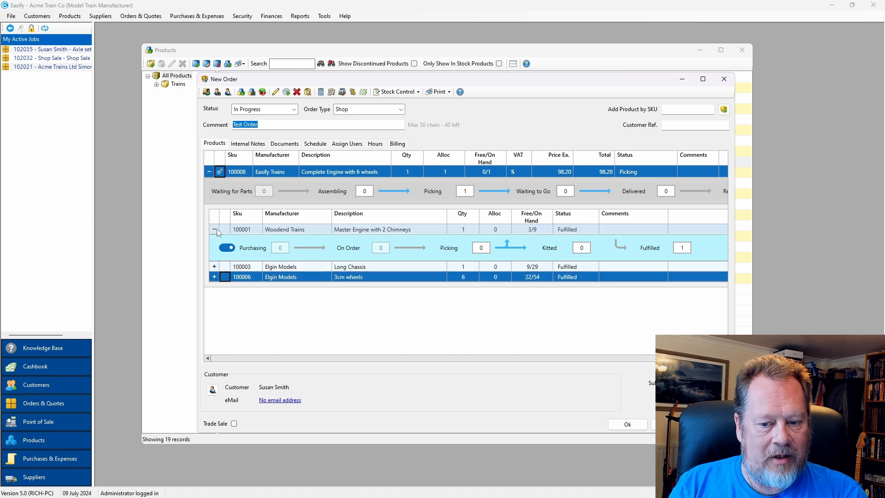
left_click(215, 229)
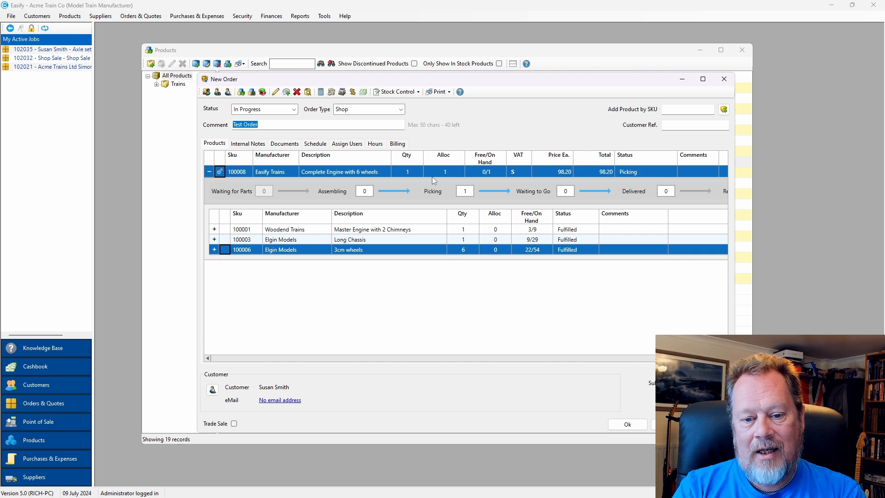
Advance product 100008 from Picking through Waiting to Go to Delivered, and set the order status to Complete
left_click(507, 193)
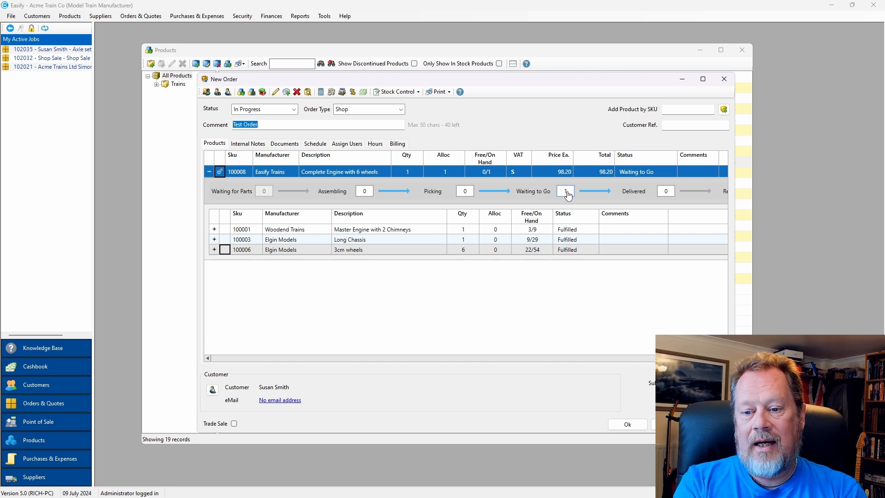
left_click(606, 191)
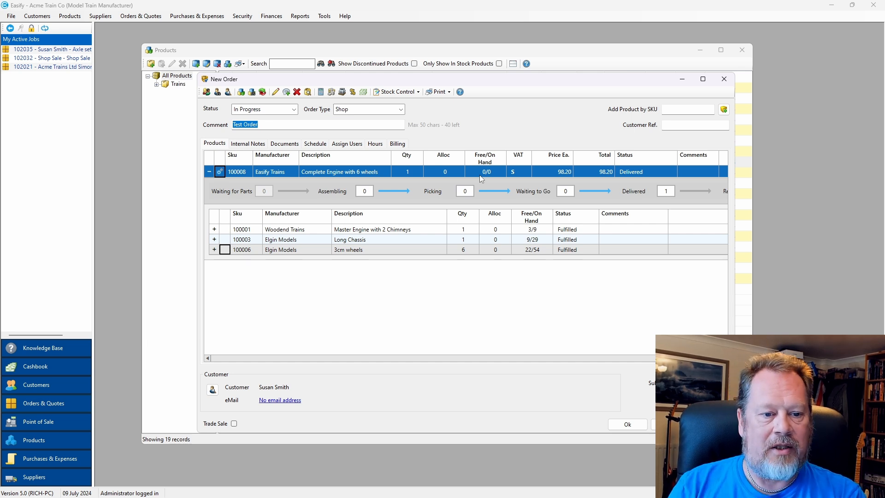
left_click(294, 109)
left_click(278, 158)
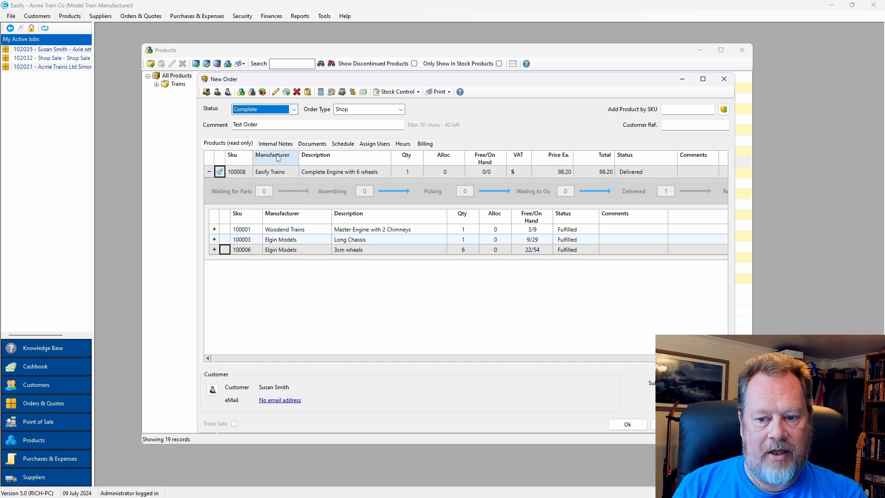
left_click(208, 172)
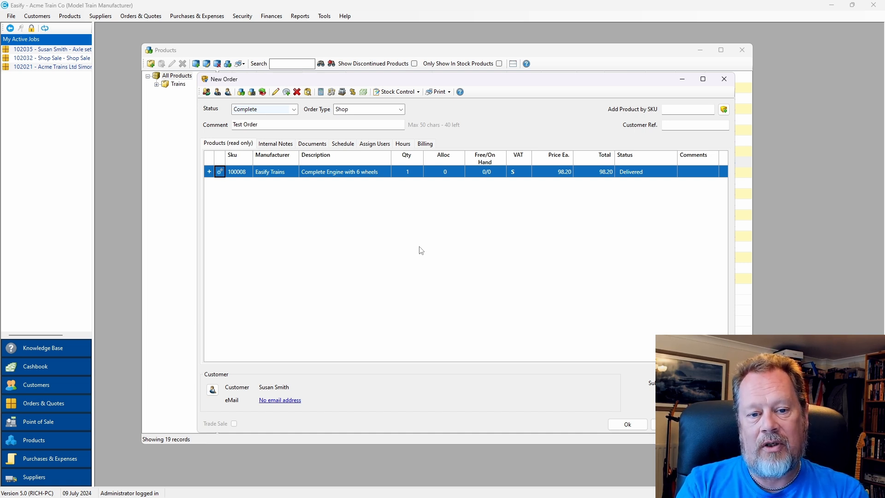
left_click(446, 91)
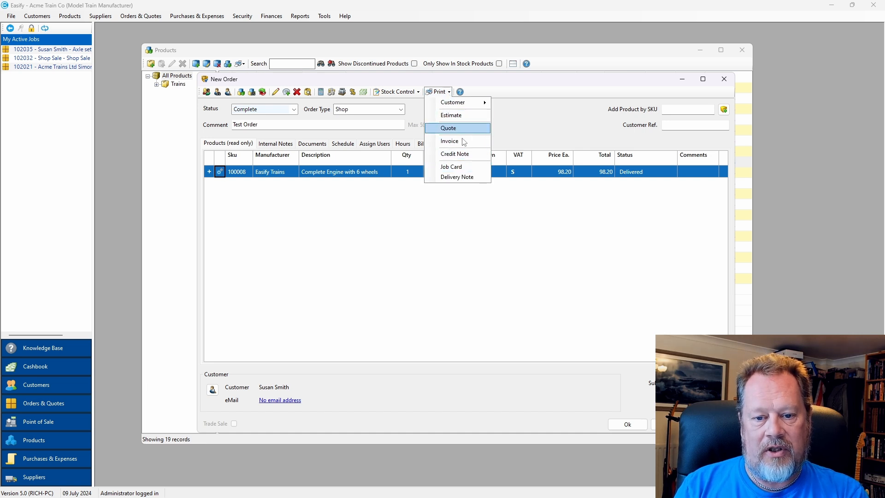
left_click(472, 179)
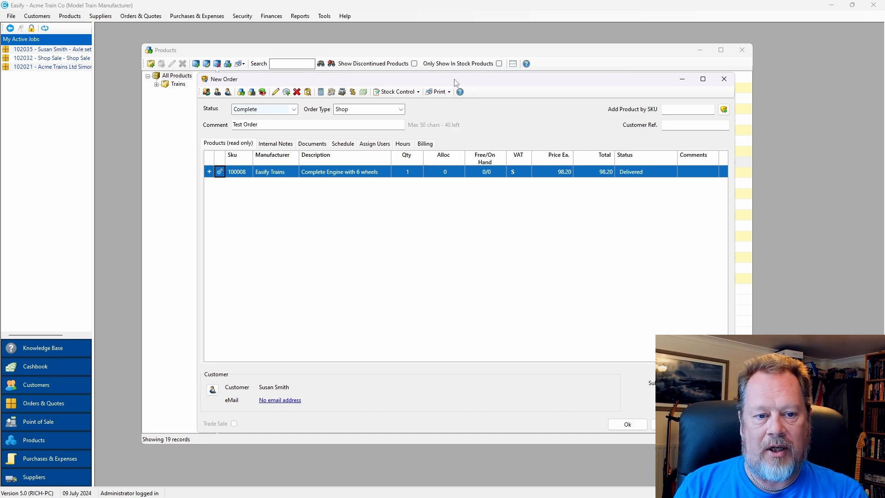
left_click_drag(441, 82, 446, 83)
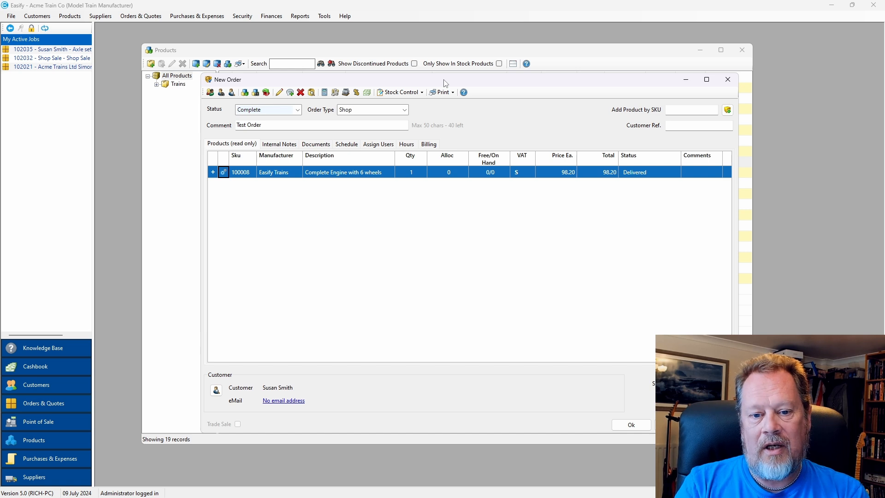